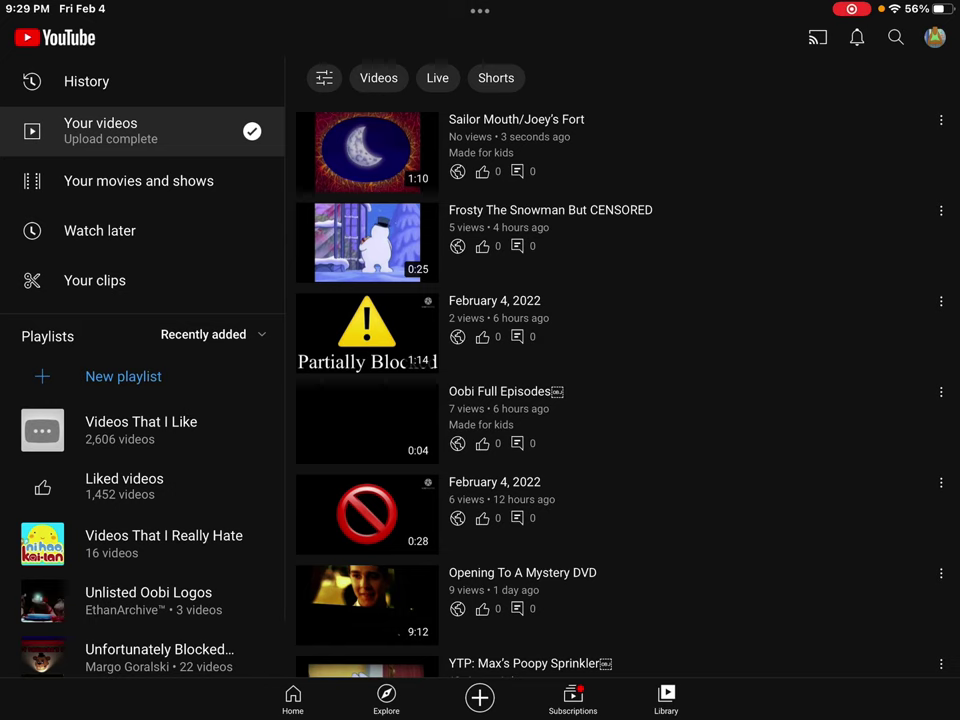
- Pull down on the Your videos list to refresh the upload status
{"action": "left_click_drag", "start_coordinate": [620, 300], "coordinate": [620, 450]}
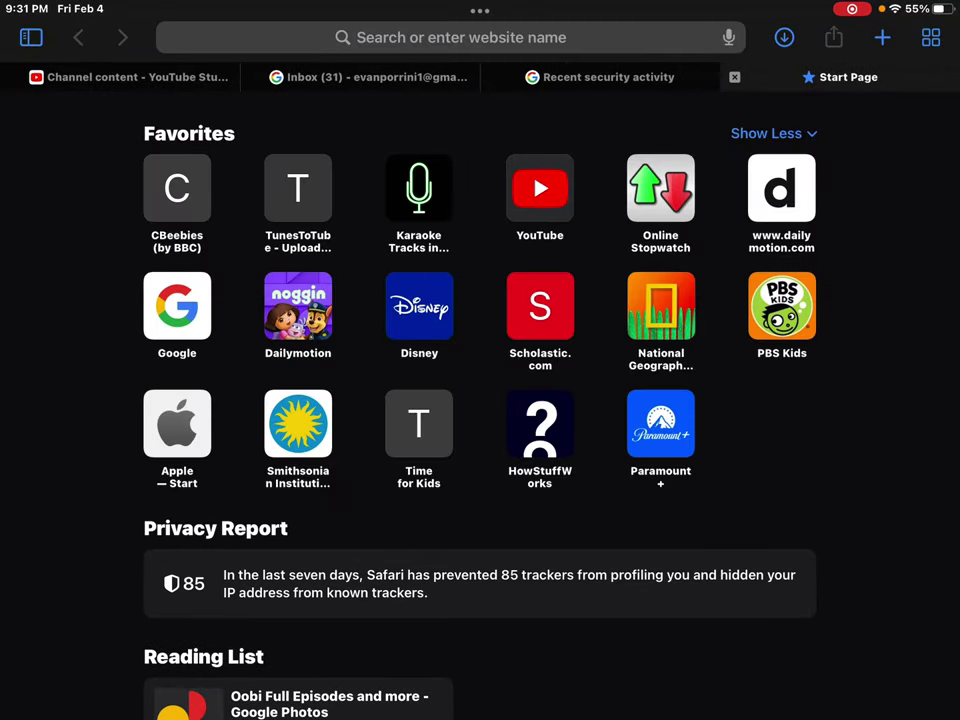
- Load Gmail, open the copyright-claim email about 'NOT MY CHANNEL TRAILER!', then show the app switcher
{"action": "left_click", "coordinate": [460, 37]}
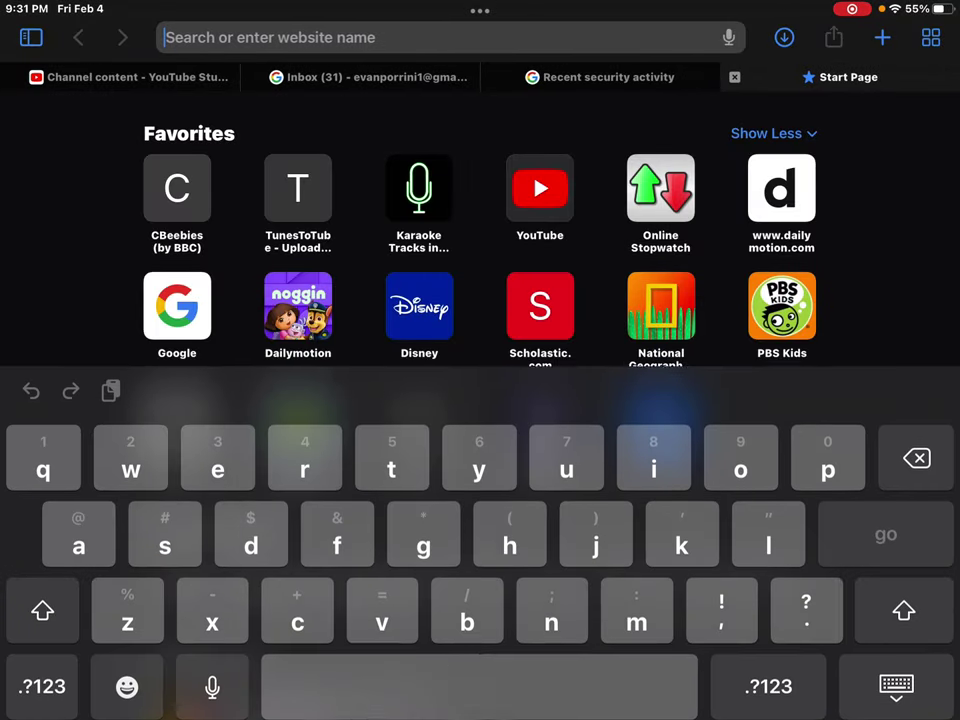
{"action": "type", "text": "gm"}
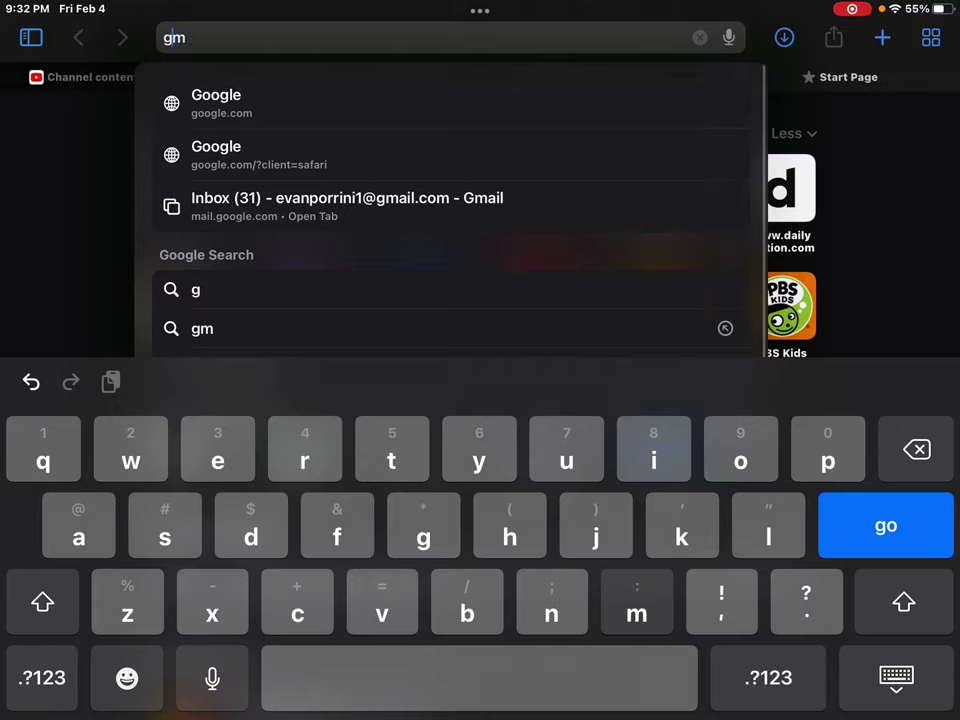
{"action": "type", "text": "ail"}
{"action": "key", "text": "Return"}
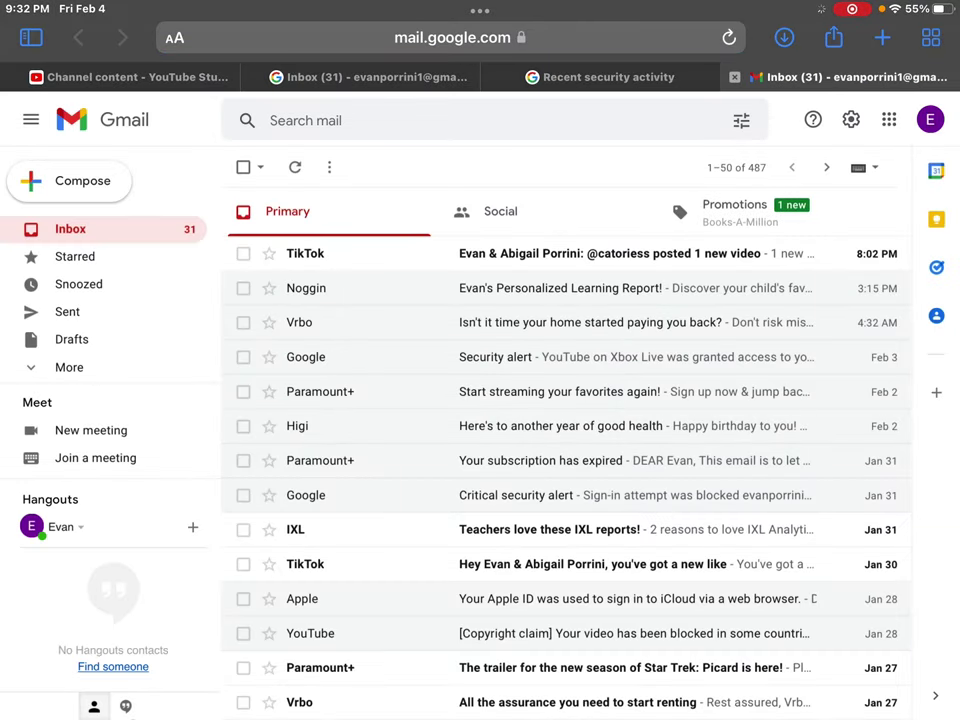
{"action": "scroll", "coordinate": [560, 450], "scroll_direction": "down", "scroll_amount": 5}
{"action": "scroll", "coordinate": [560, 450], "scroll_direction": "down", "scroll_amount": 1}
{"action": "left_click", "coordinate": [560, 394]}
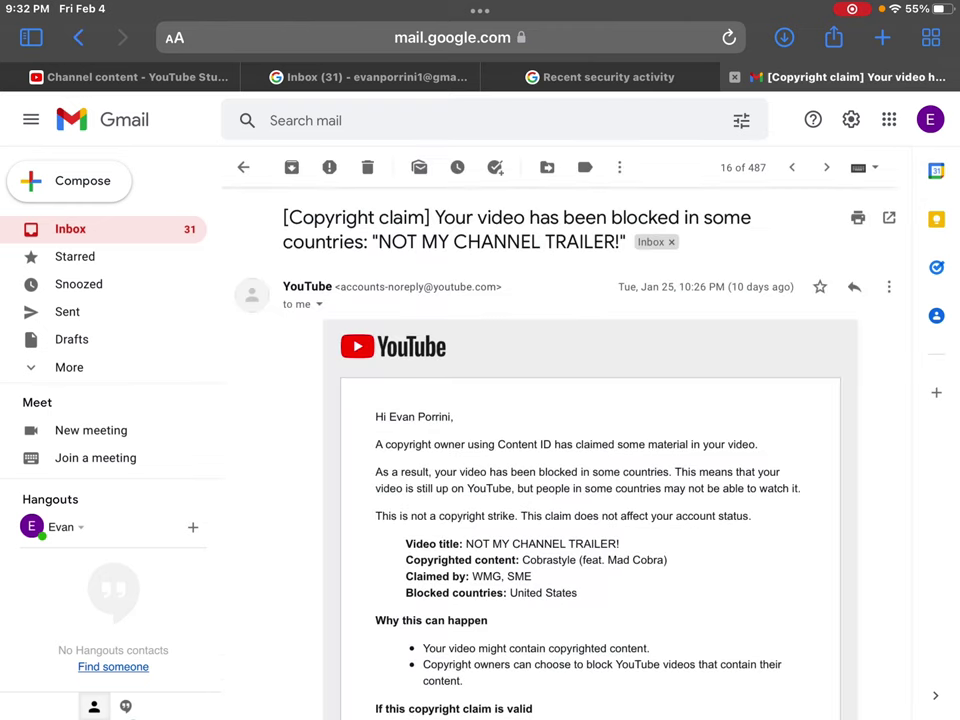
{"action": "key", "text": "super+Tab"}
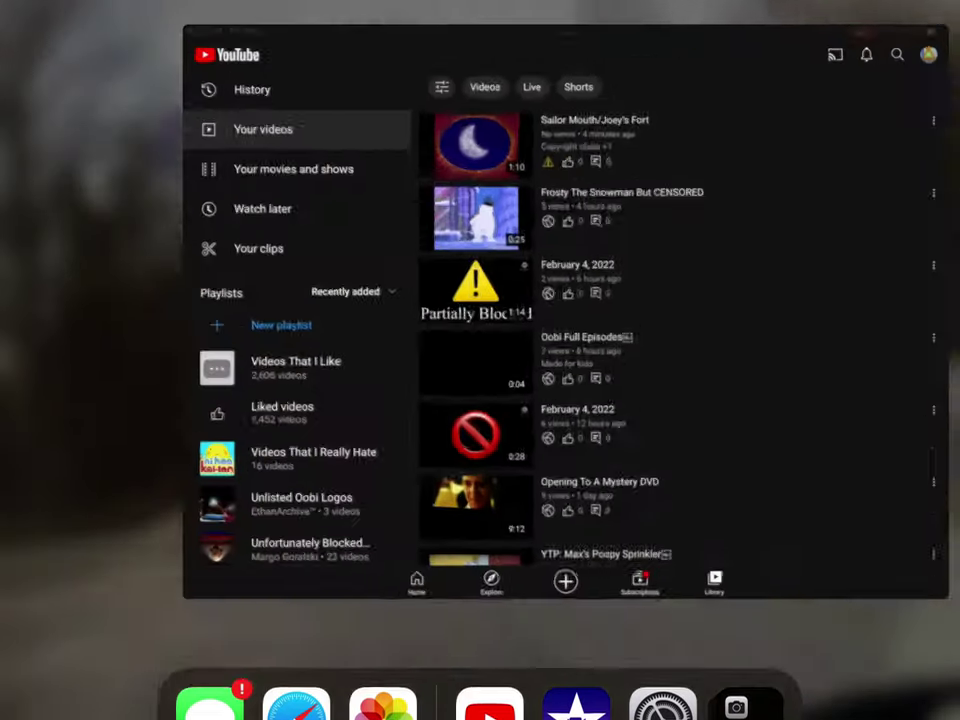